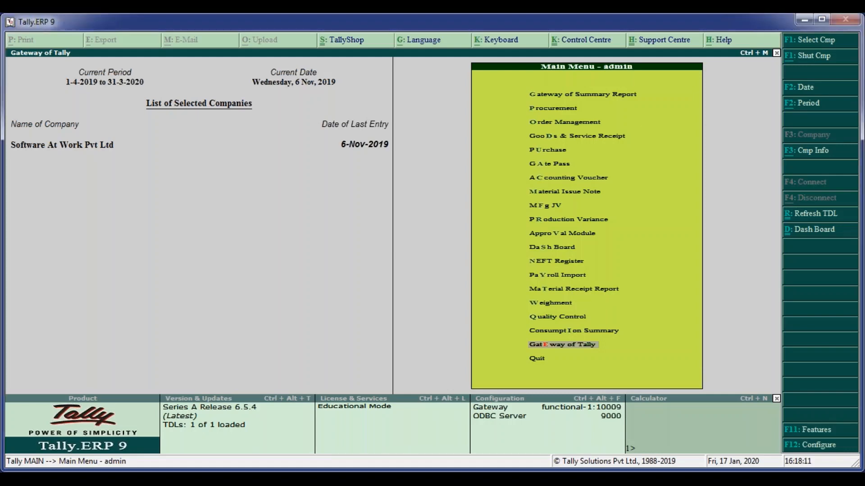
Open the Material Issue Note module from the main menu
left_click(561, 335)
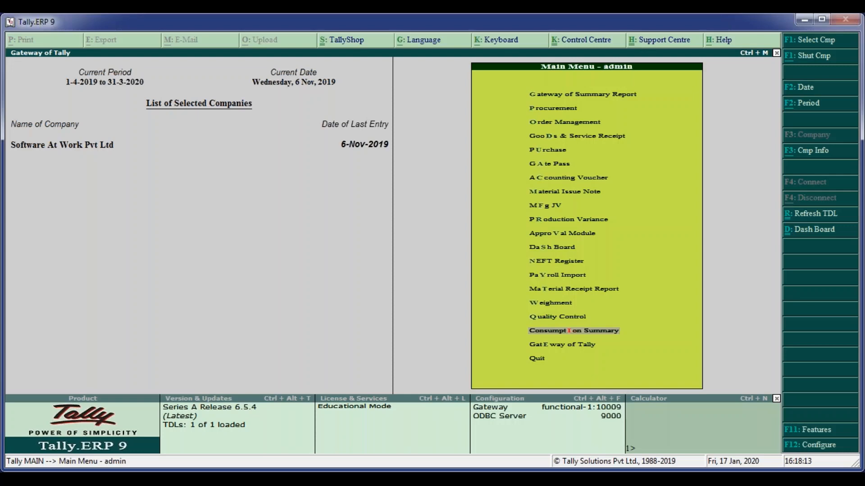
key("Up")
key("Up")
key("Up")
key("Up")
key("Up")
key("Up")
key("Up")
key("Up")
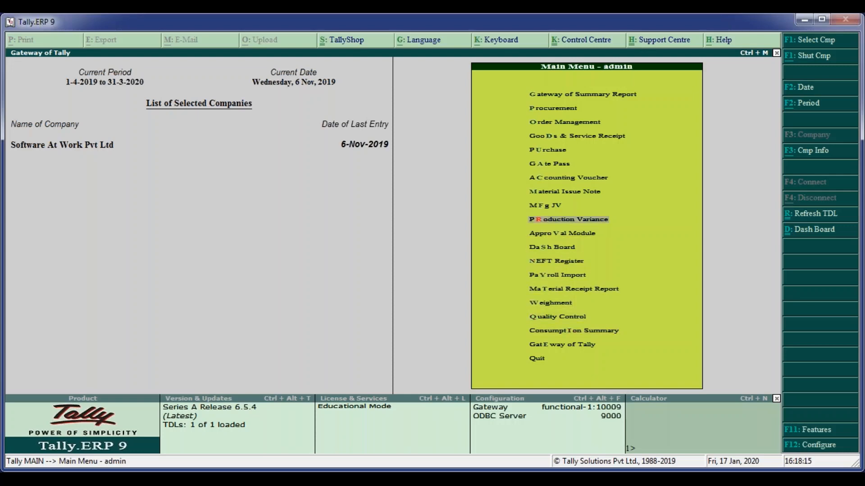
key("Up")
key("Up")
key("Return")
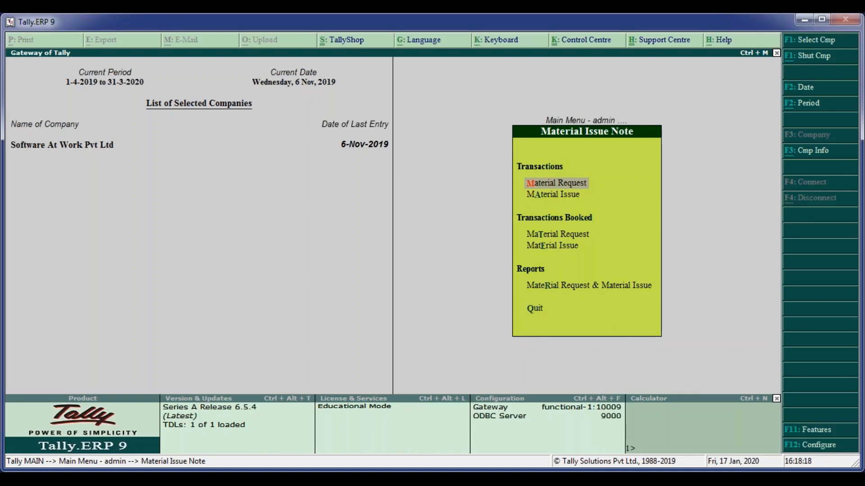
key("Escape")
left_click(581, 198)
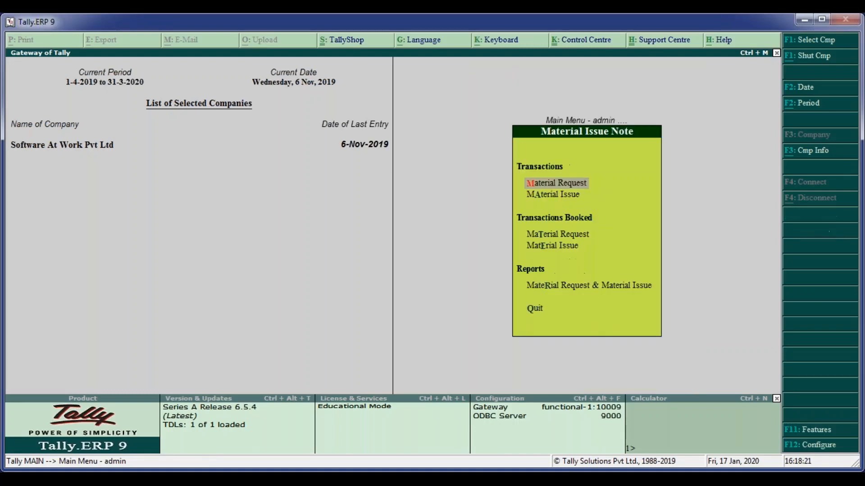
Display the Material Request & Material Issue report for 1-May-2019 to 31-May-2019
key("Down")
key("Down")
key("Down")
key("Down")
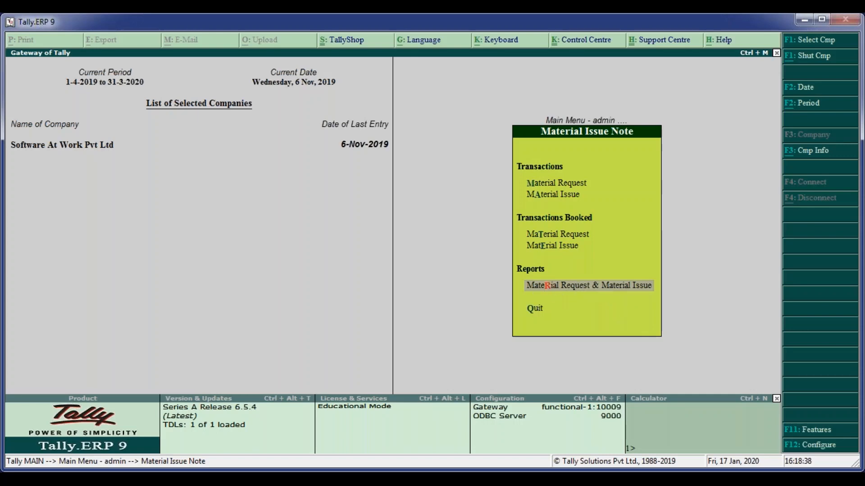
key("Return")
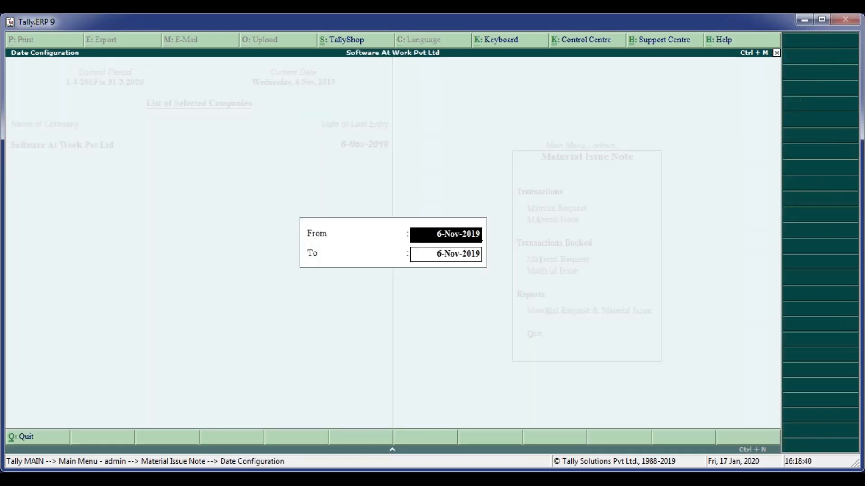
type("1-5")
key("Return")
type("31-5")
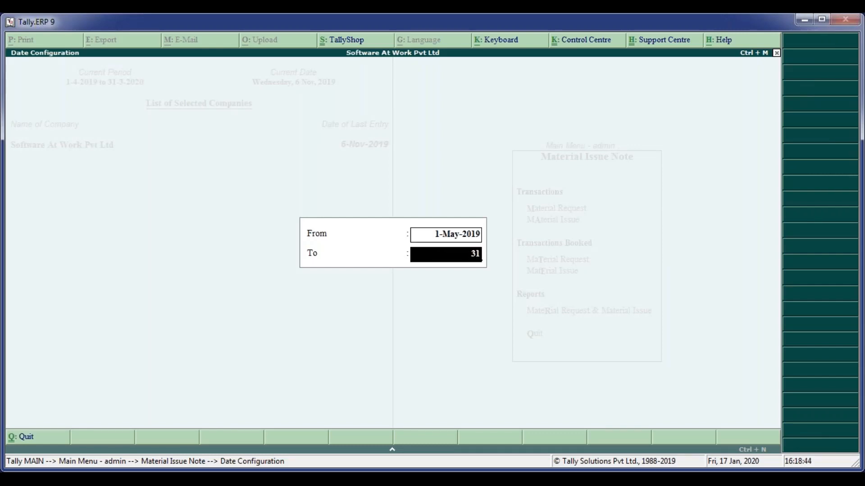
key("Return")
key("Return")
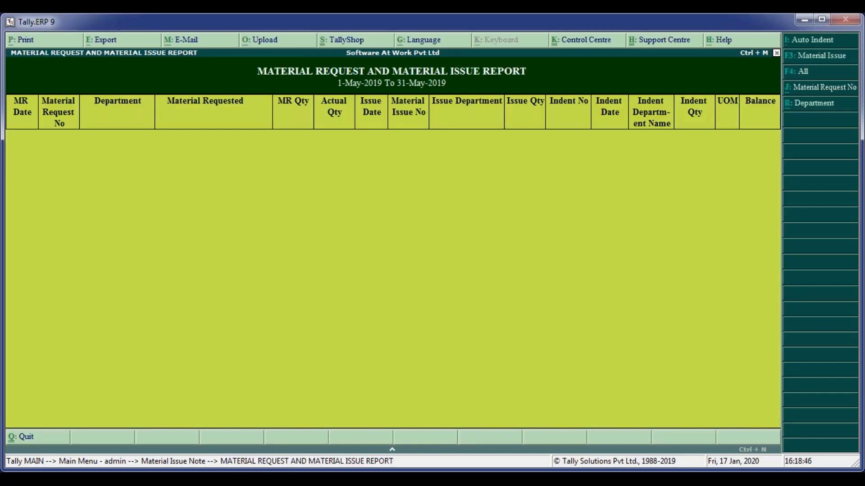
Reopen the Material Request & Material Issue report for the period 1-Apr-2019 to 31-Mar-2020
key("Escape")
key("Return")
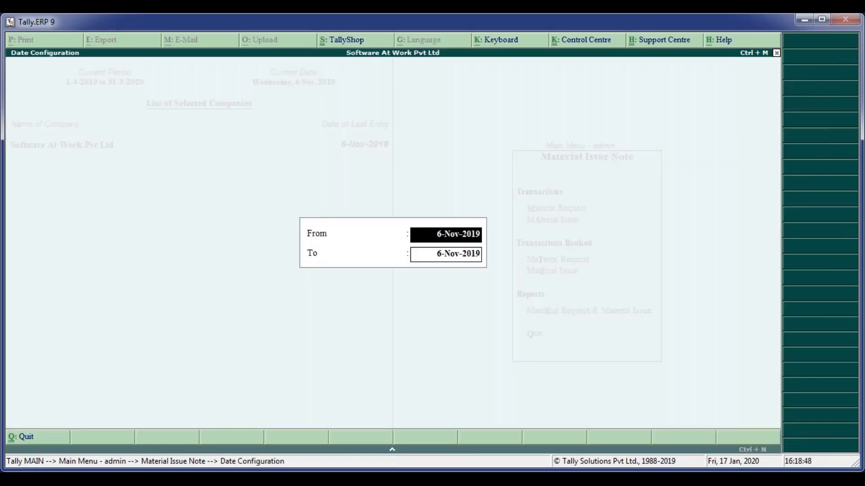
type("1-4")
key("Return")
type("31-3")
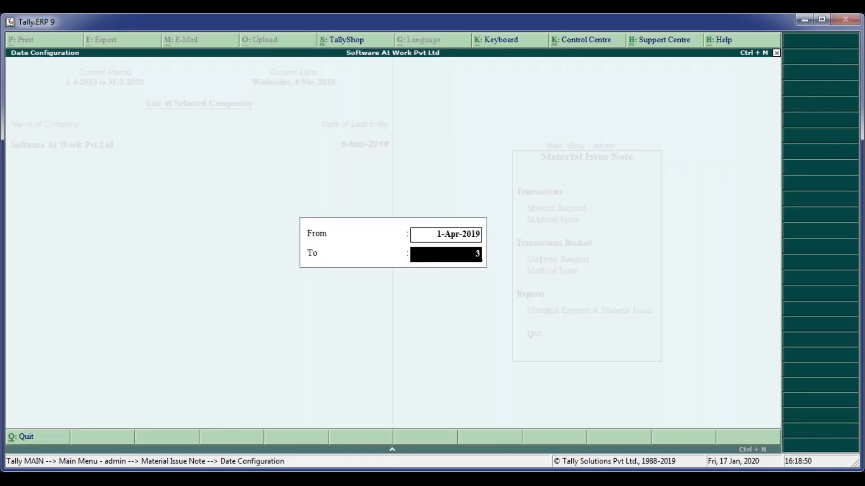
key("Return")
key("Return")
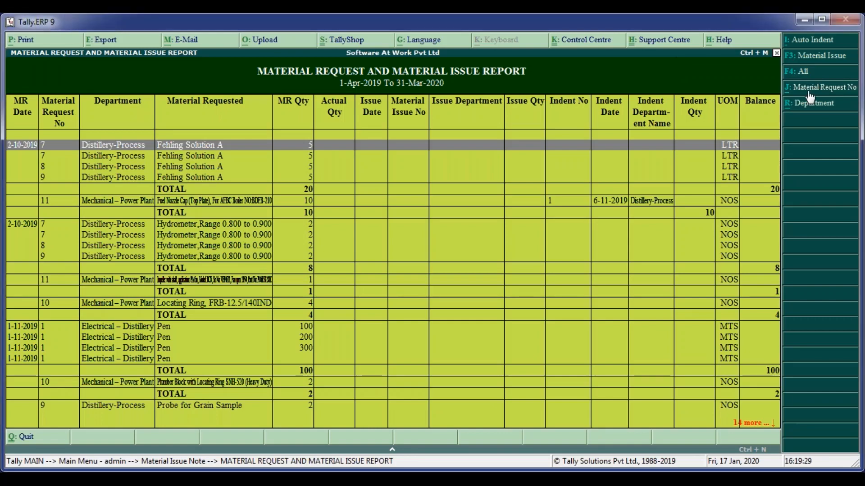
Check the voucher types offered for a Material Issue from the report and quit the configuration
left_click(813, 64)
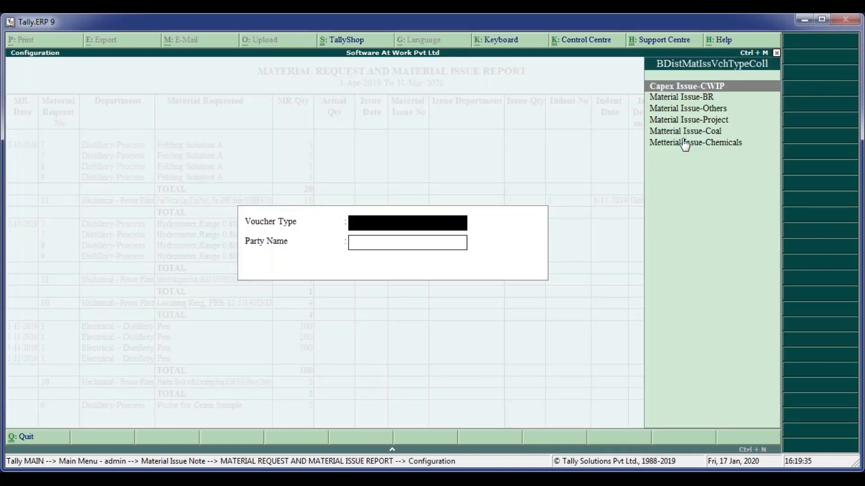
key("Escape")
key("y")
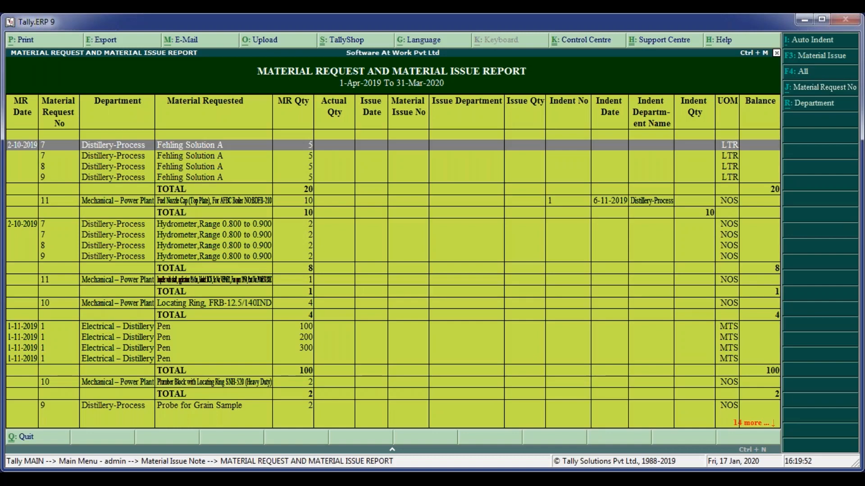
Check the voucher types offered for an Auto Indent from the first Fehling Solution A total row and quit the configuration
key("Down")
key("Down")
key("Down")
key("Down")
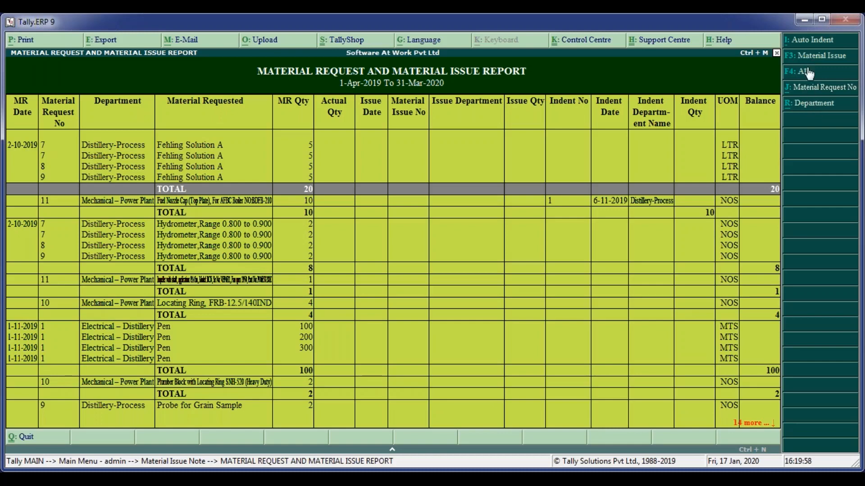
key("alt+i")
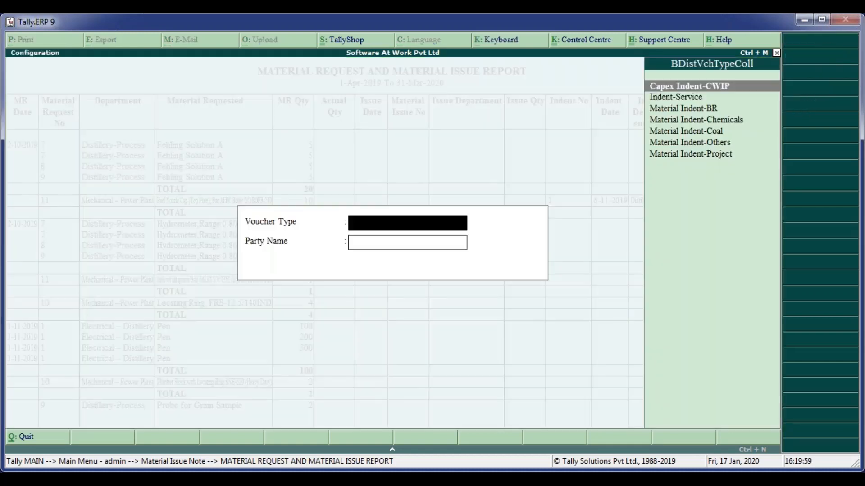
key("Escape")
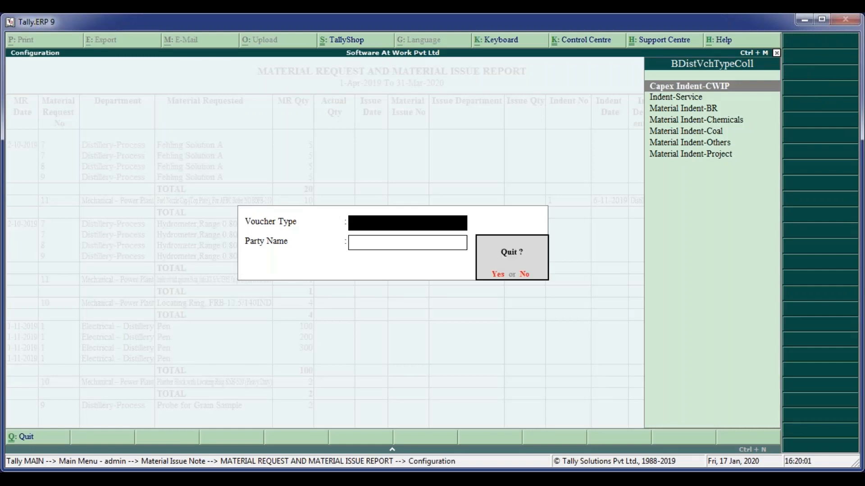
key("Return")
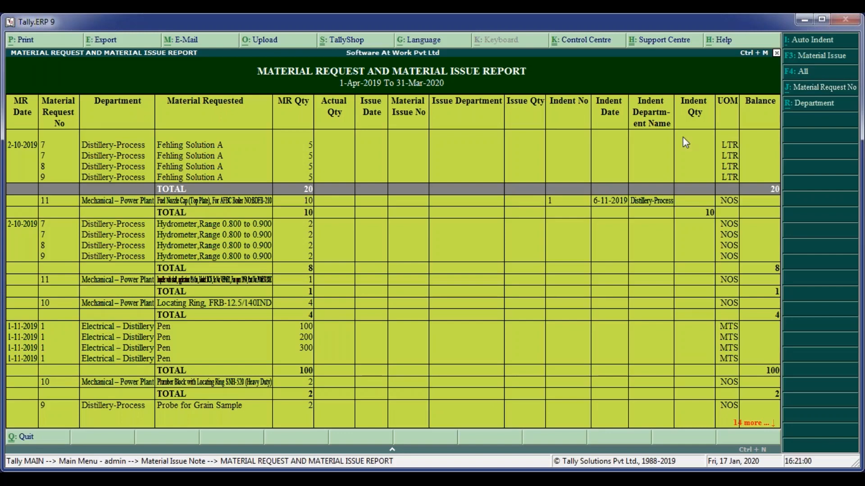
Start a Material Issue with voucher type Matterial Issue-Coal, browse the party names, and quit without creating it
left_click(818, 57)
key("Down")
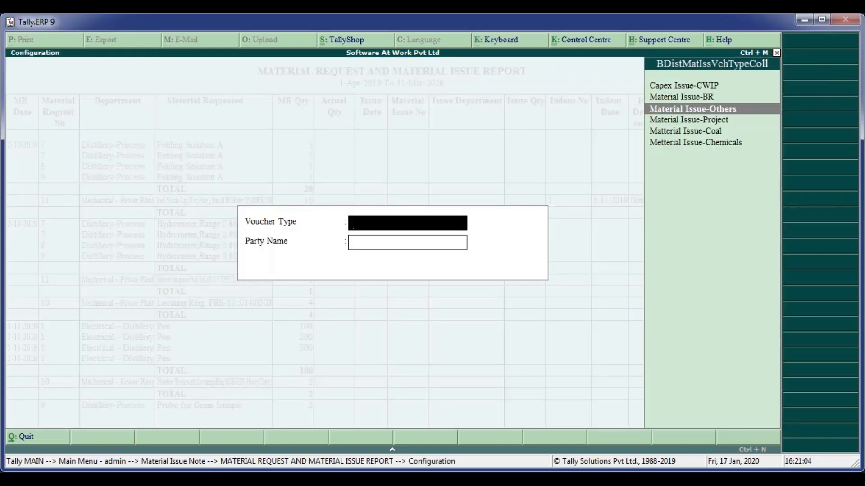
key("Down")
key("Down")
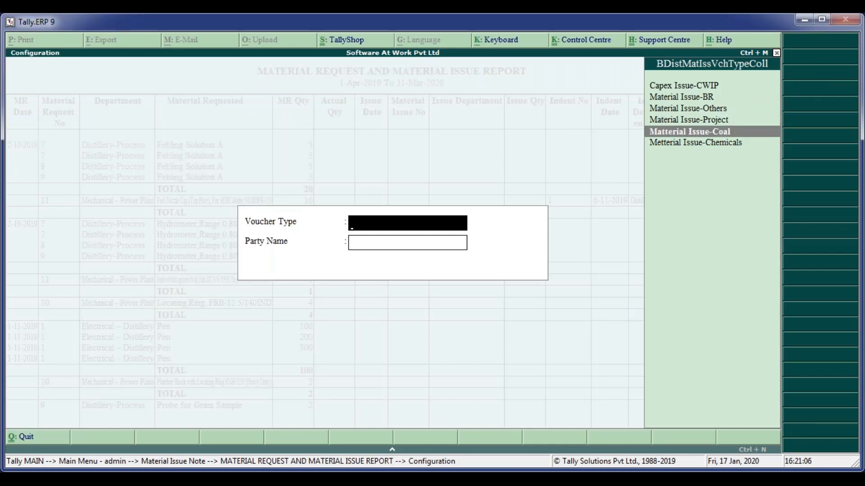
key("Return")
key("Down")
key("Down")
key("Down")
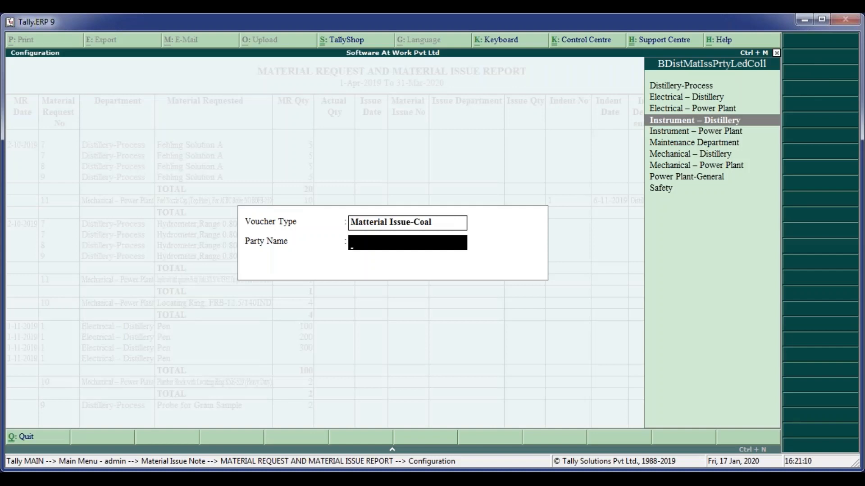
key("Escape")
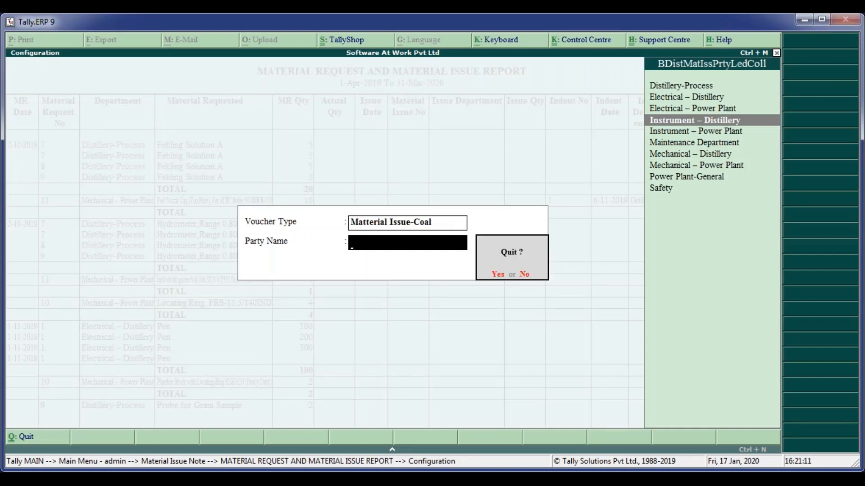
key("y")
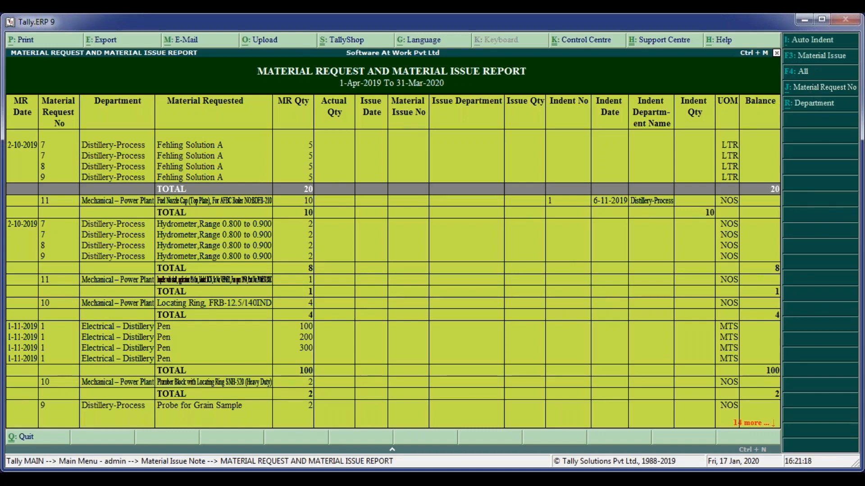
Start an Auto Indent with voucher type Material Indent-Chemicals and party Distillery-Process, and quit the voucher without saving
left_click(810, 46)
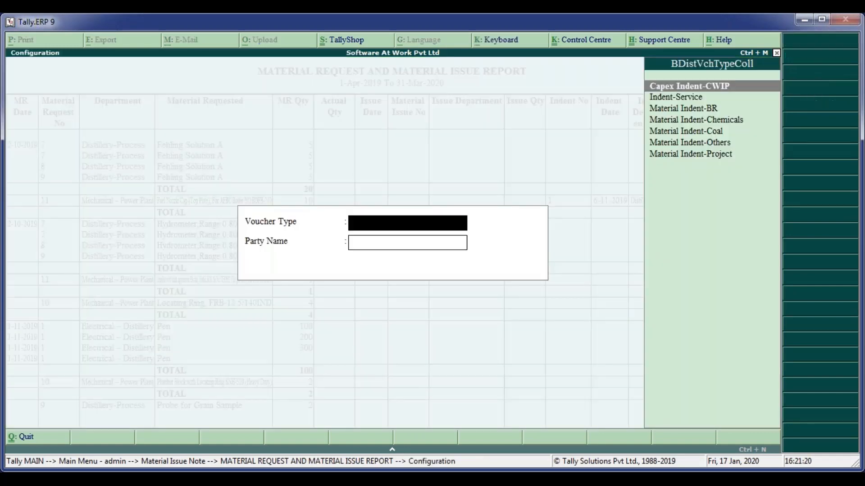
key("Down")
key("Down")
key("Down")
key("Return")
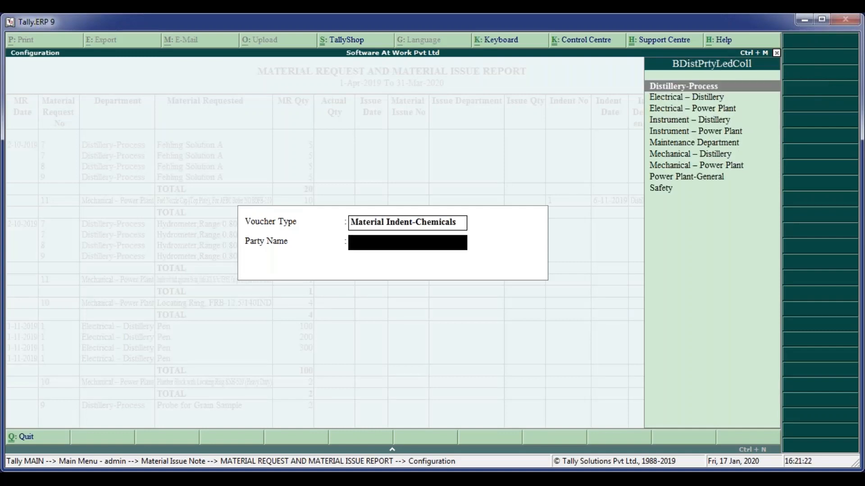
key("Return")
key("Return")
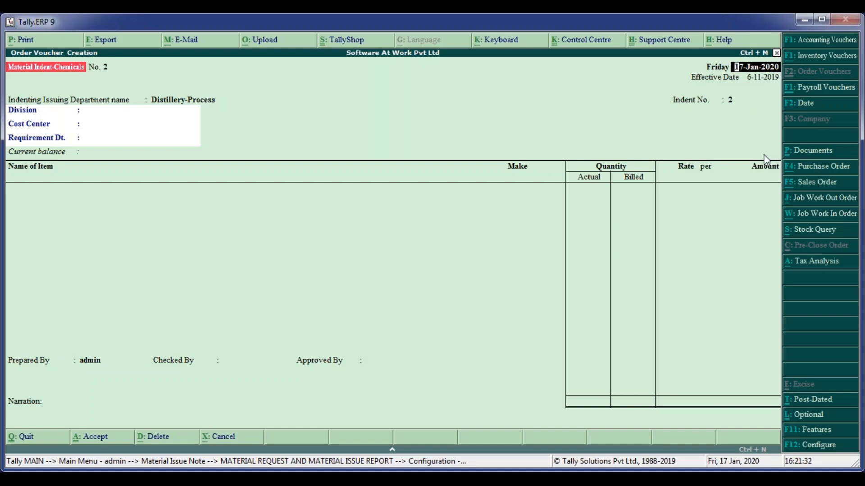
key("BackSpace")
key("Escape")
key("y")
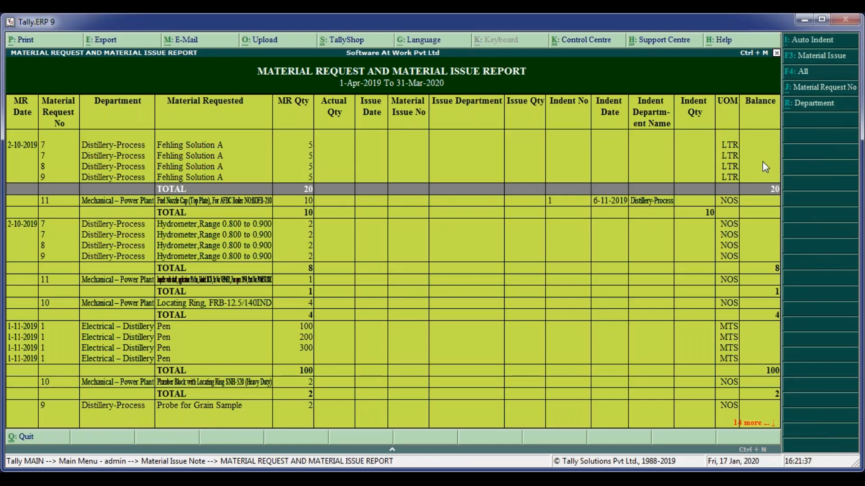
Leave the report and open the booked Purchase Order register under Order Management
key("Escape")
key("Escape")
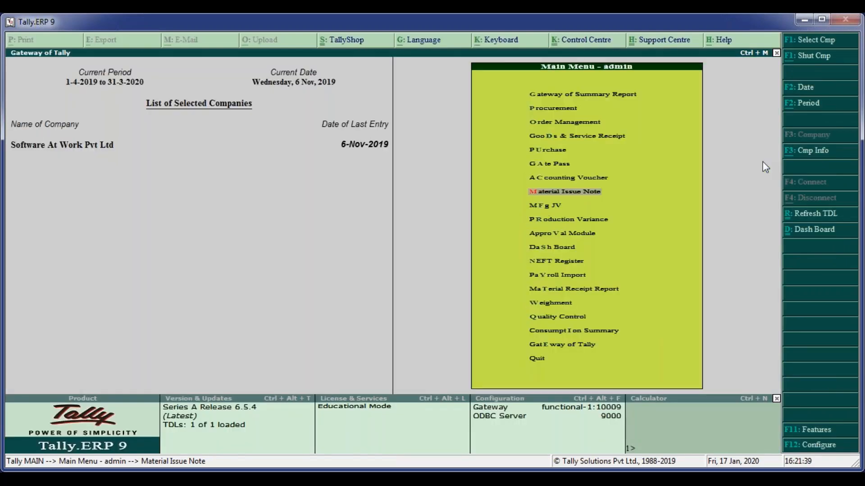
key("Up")
key("Up")
key("Up")
key("Up")
key("Up")
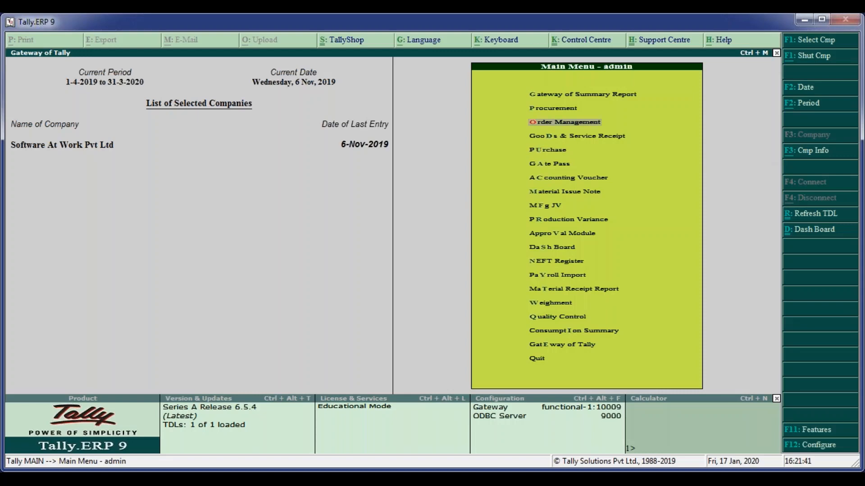
key("Return")
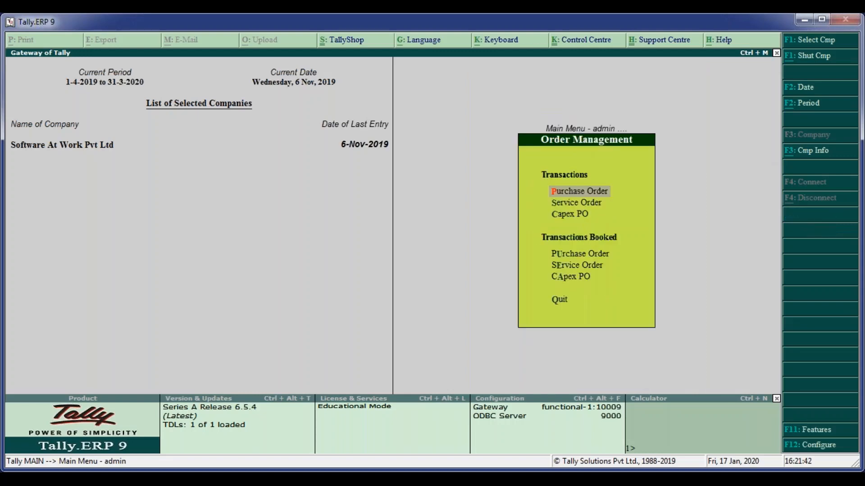
key("Down")
key("Down")
key("Down")
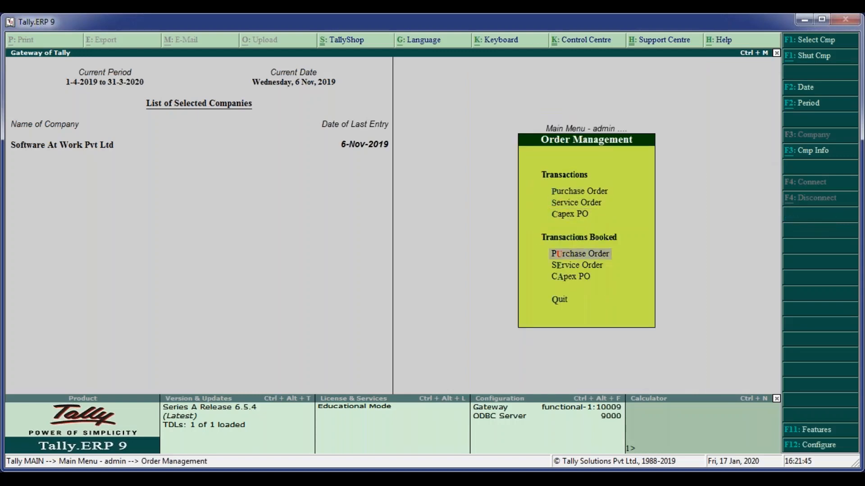
key("Return")
Change the purchase order register's period to 1-4-2019 through 31-3-2020
key("F2")
type("1/")
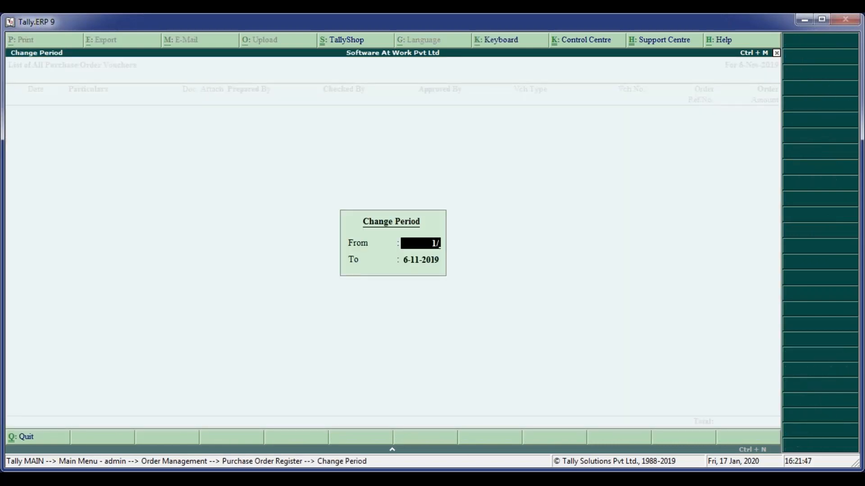
type("4")
key("Return")
type("31/")
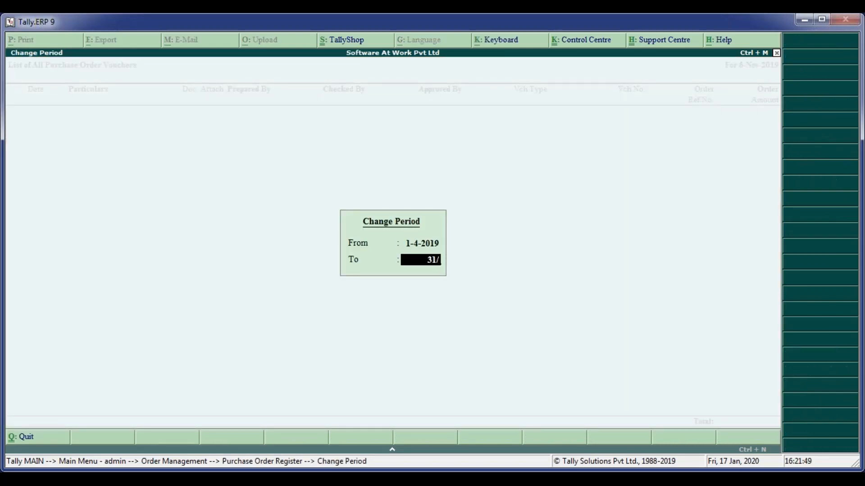
type("3")
key("Return")
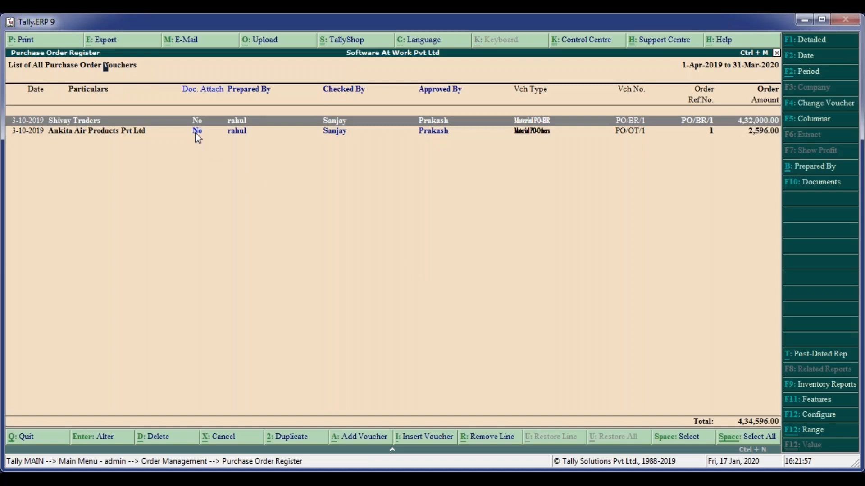
Open the Shivay Traders purchase order, enter the date 1-1, and view the indent details behind its enabled tracking
key("Return")
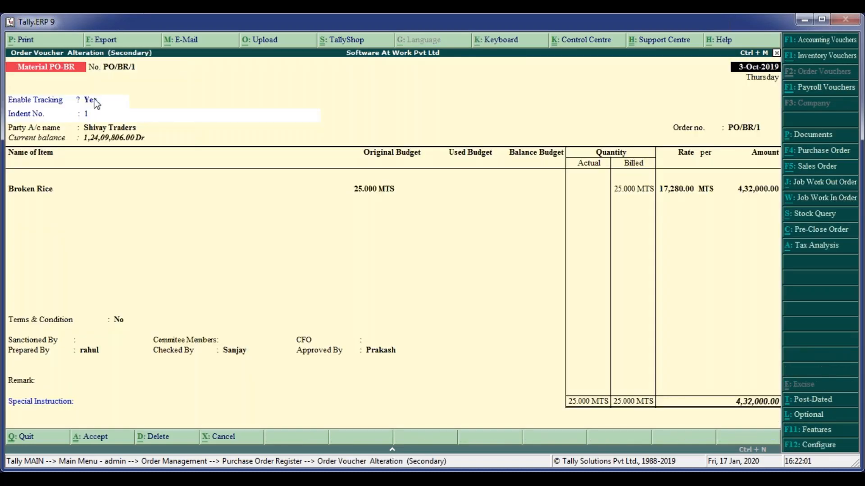
type("1-1")
key("Return")
key("Return")
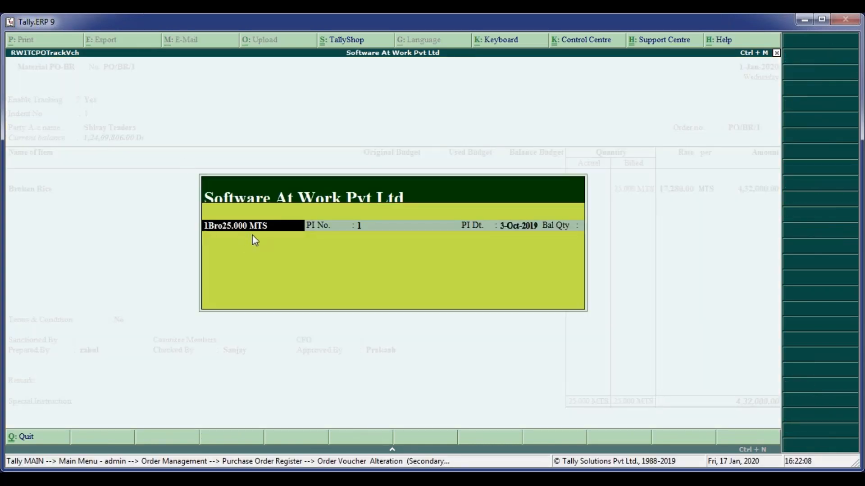
key("Escape")
key("Return")
key("Return")
key("Return")
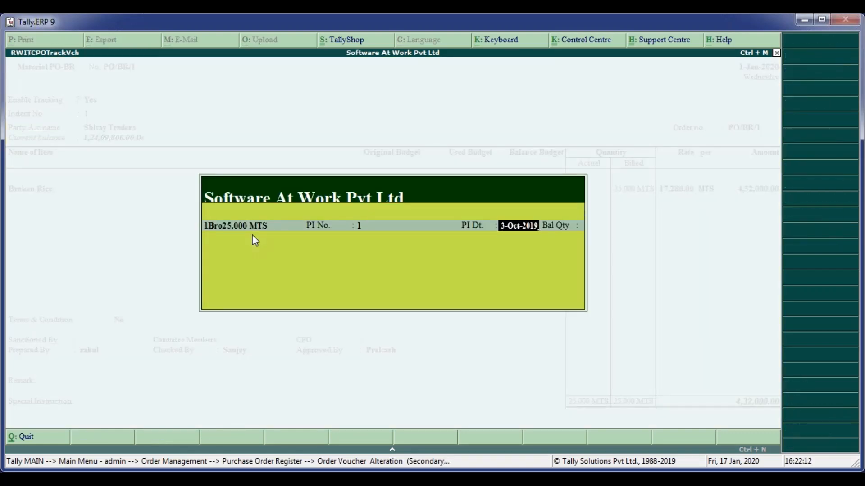
Close the indent tracking details, quit the purchase order without saving, and leave the register
key("BackSpace")
key("Escape")
key("y")
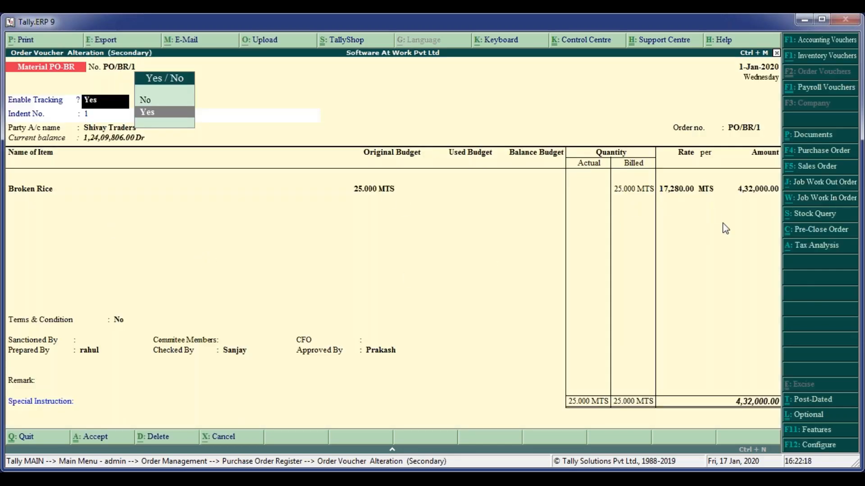
key("BackSpace")
key("Escape")
key("y")
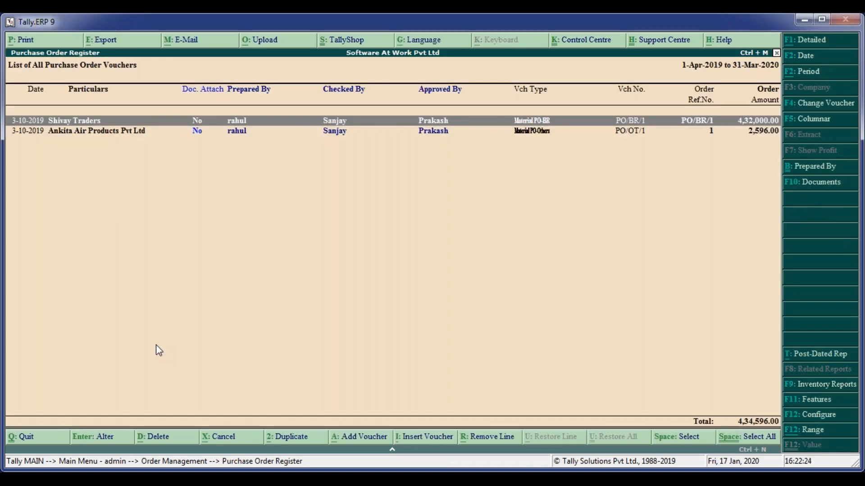
key("Escape")
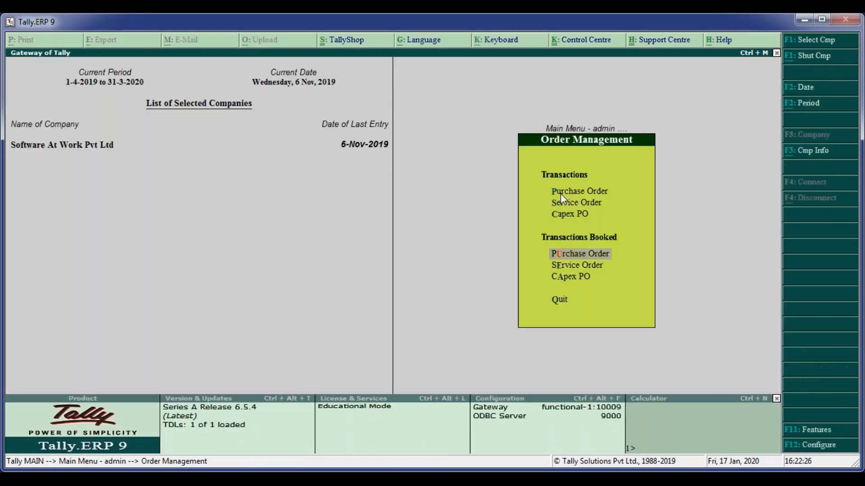
Start a new Purchase GRN under Goods & Service Receipt with voucher type Material GRN-BR
key("Escape")
key("Down")
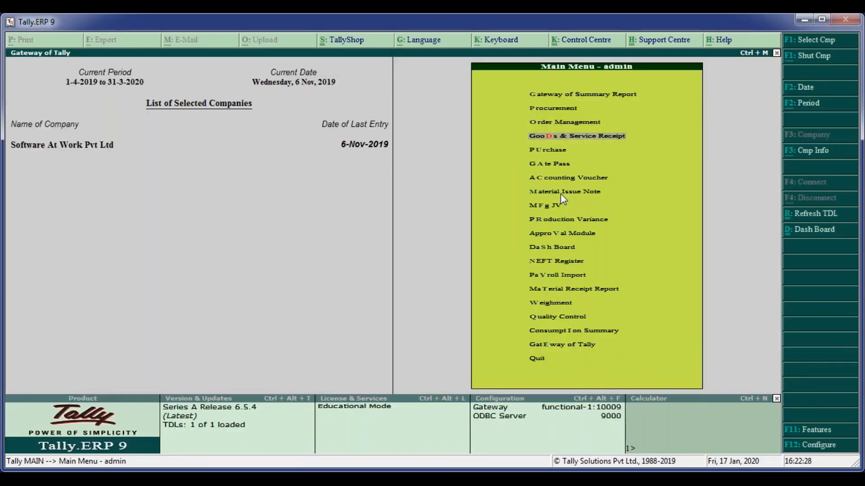
key("Return")
key("Return")
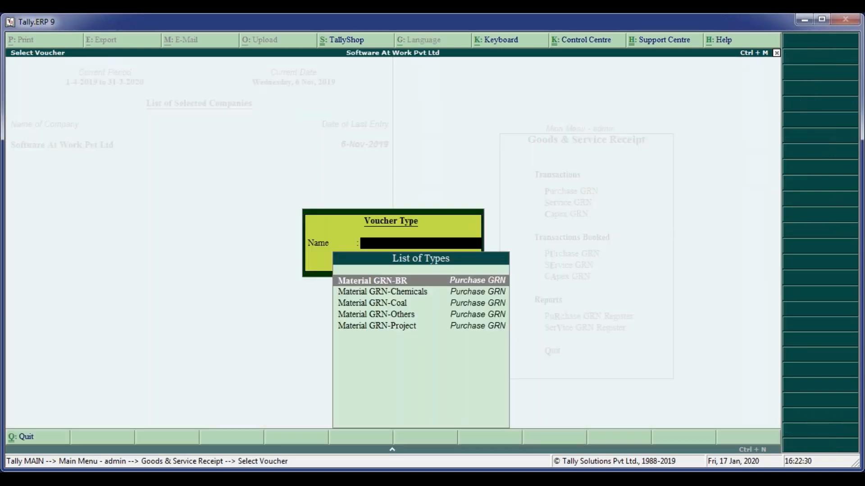
key("Return")
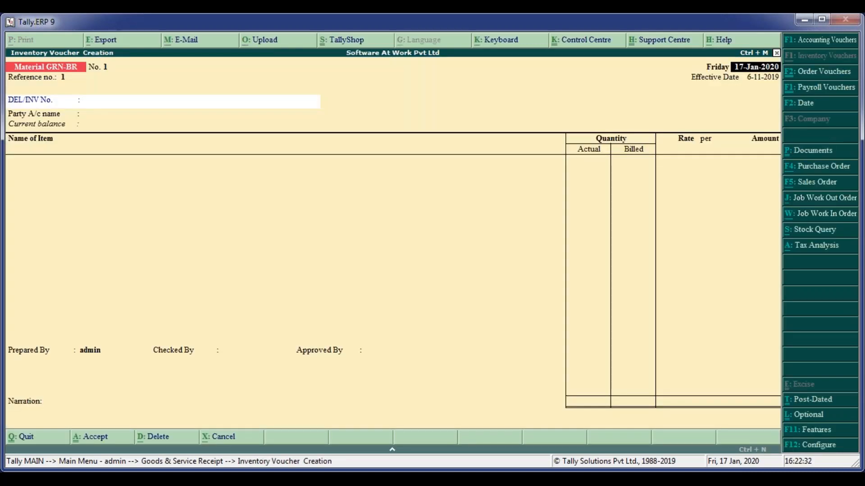
Date the GRN 1-3, choose party AAM Water Services to view its order tracking list, and quit without saving
type("1-3")
key("Return")
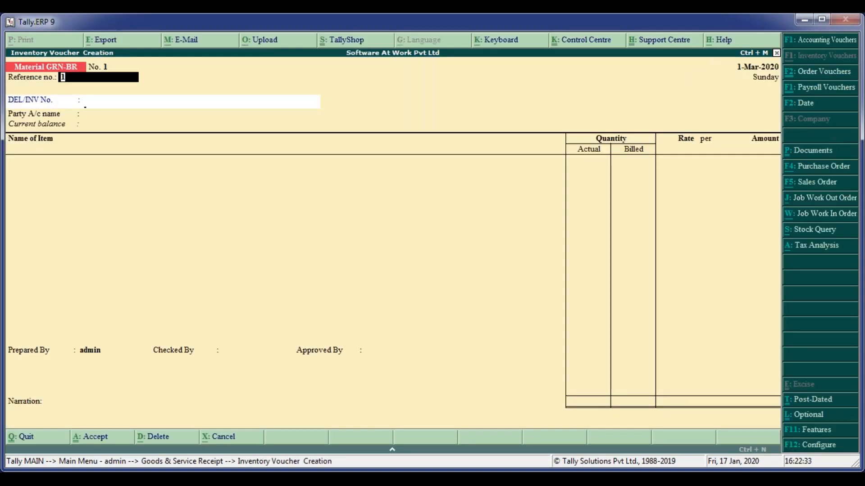
key("Return")
key("Return")
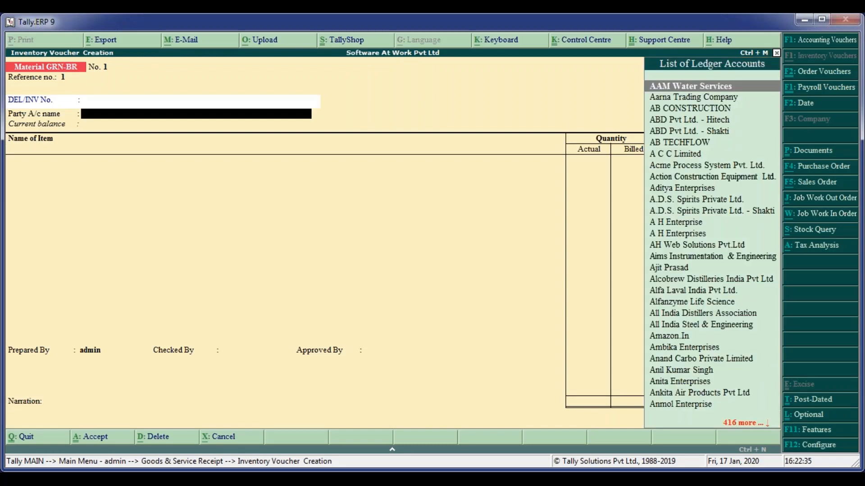
key("Return")
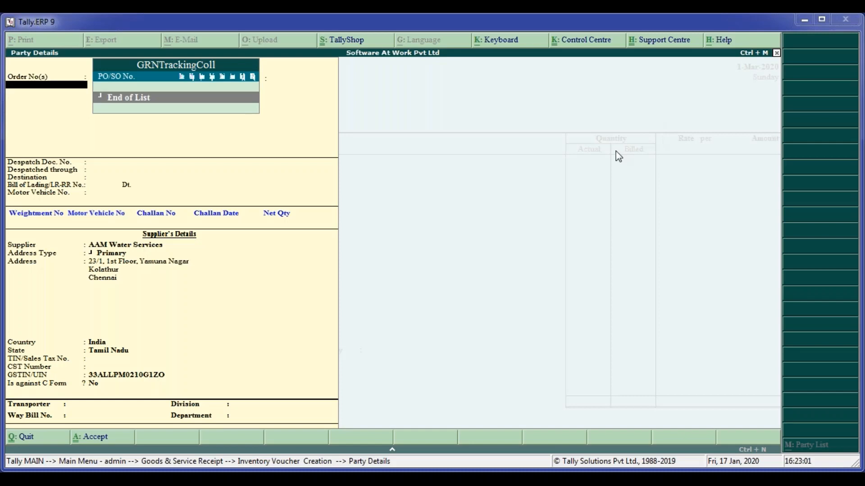
key("Escape")
key("Return")
key("Escape")
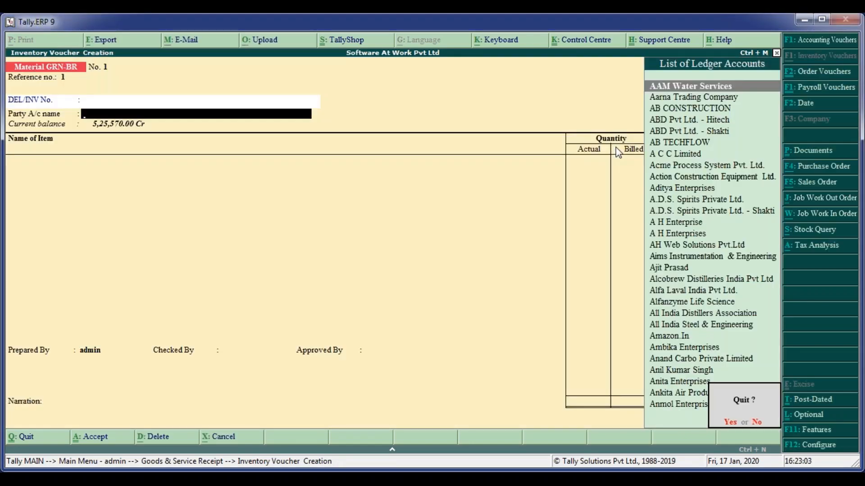
key("Return")
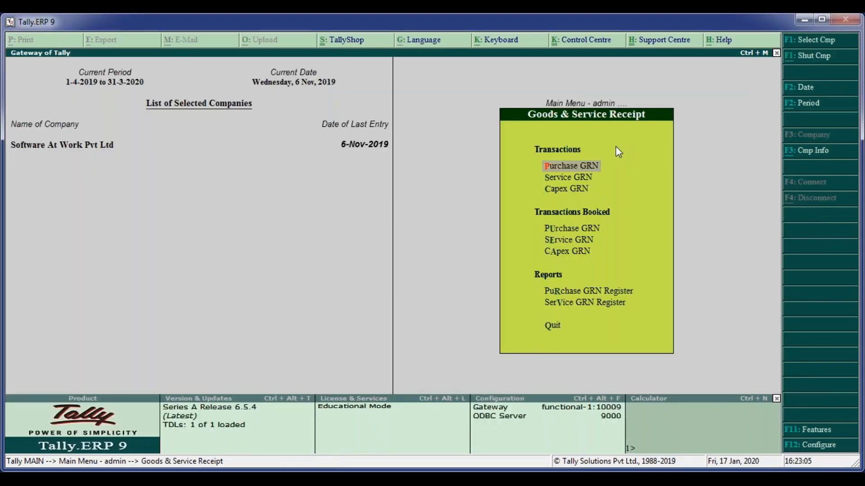
Return to the main menu and examine the purchase, service and capex order types under Order Management
key("Escape")
key("Down")
key("Down")
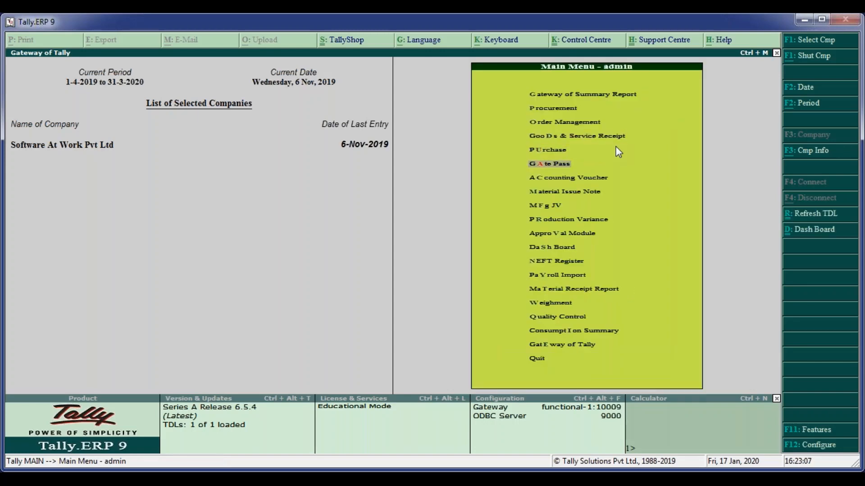
key("Up")
key("Up")
key("Up")
key("Down")
key("Up")
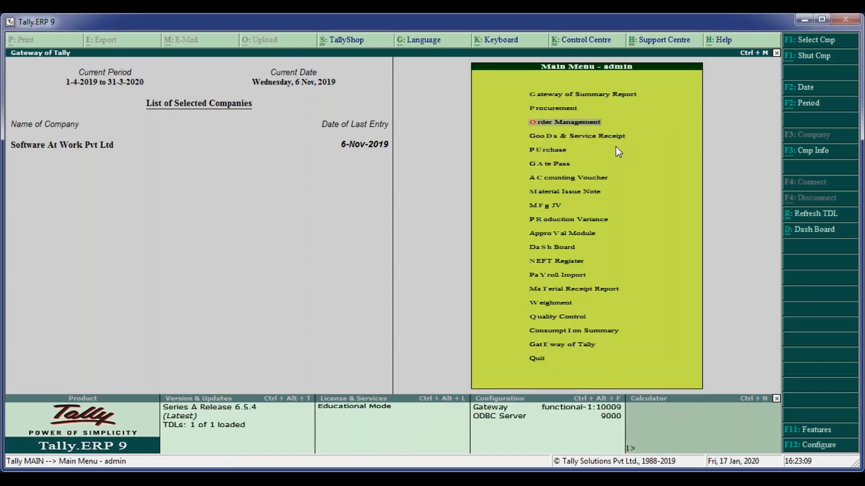
key("Return")
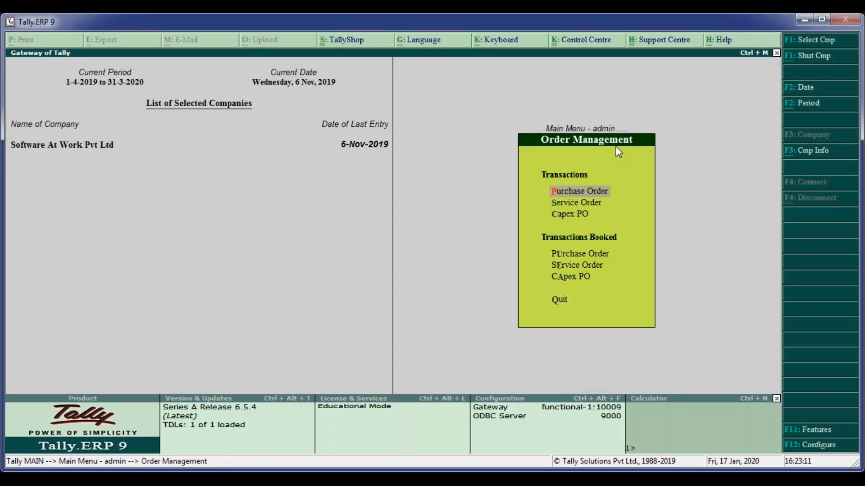
key("Down")
key("Down")
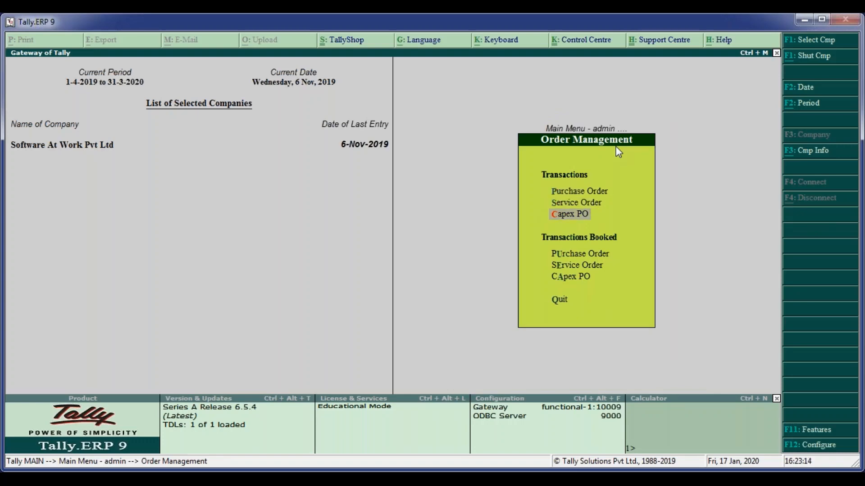
Go back to Goods & Service Receipt and examine its purchase, service and capex GRN transaction types
key("Escape")
key("Down")
key("Return")
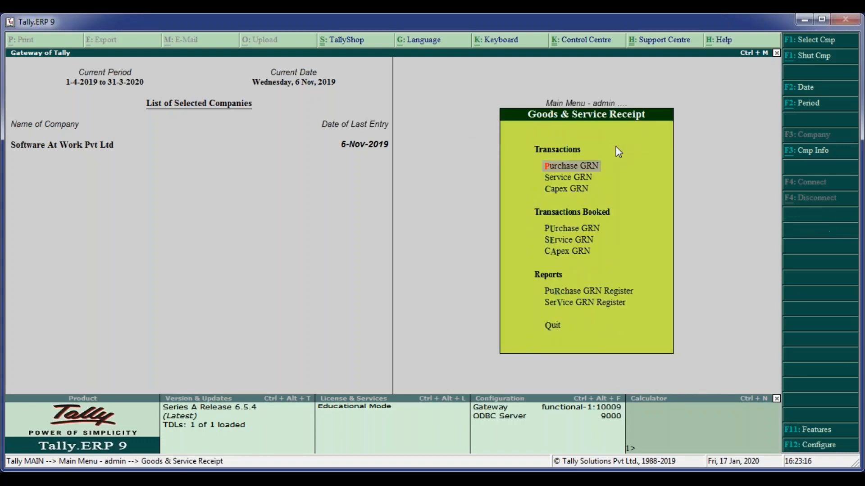
key("Down")
key("Down")
key("Up")
key("Up")
key("Down")
key("Down")
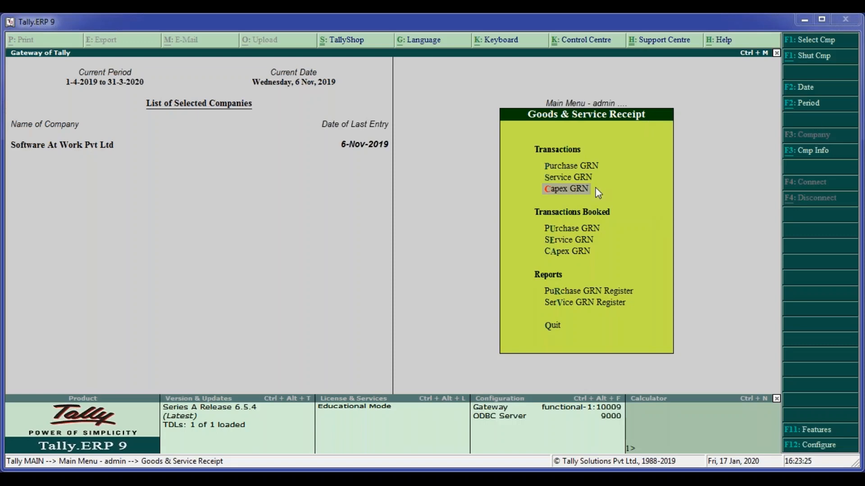
Open a blank Material GRN-BR voucher, quit it without saving, and return to the main menu
key("Return")
key("Return")
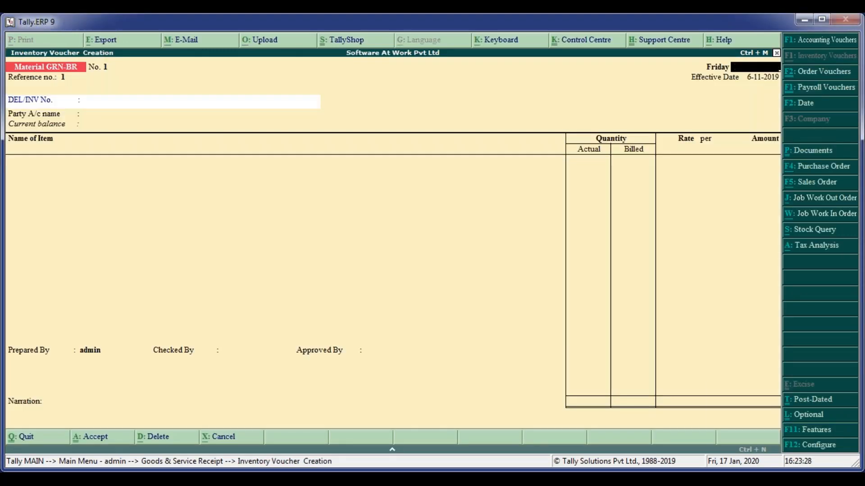
key("Escape")
key("y")
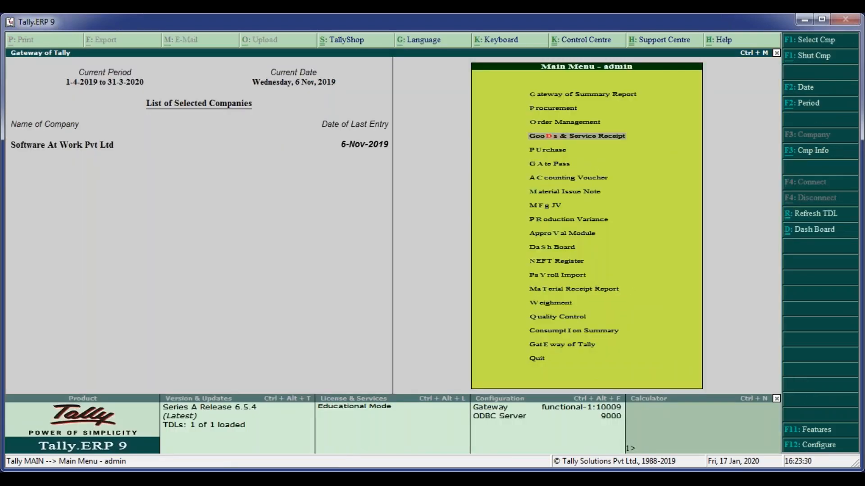